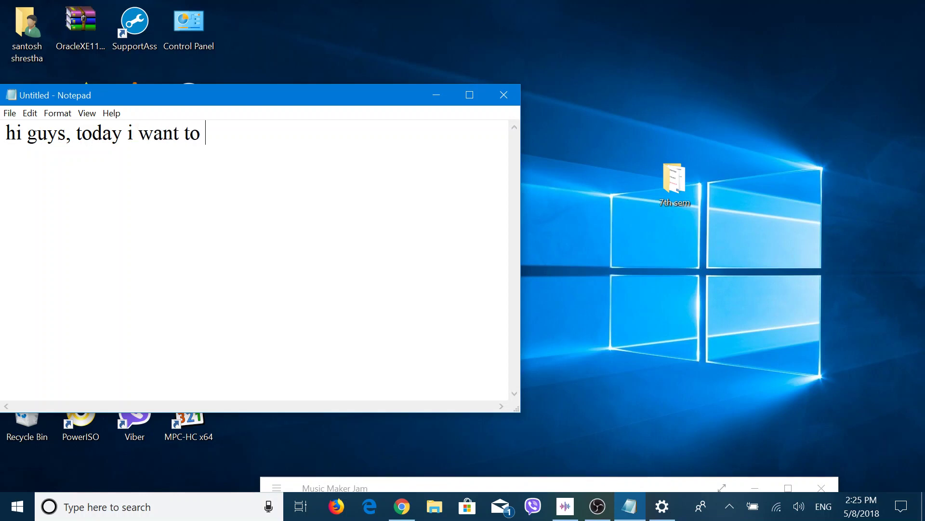
# Continue the opening sentence with "give the procedure to" and add "delete previous windows file" on a second line.
pyautogui.write('give the ')
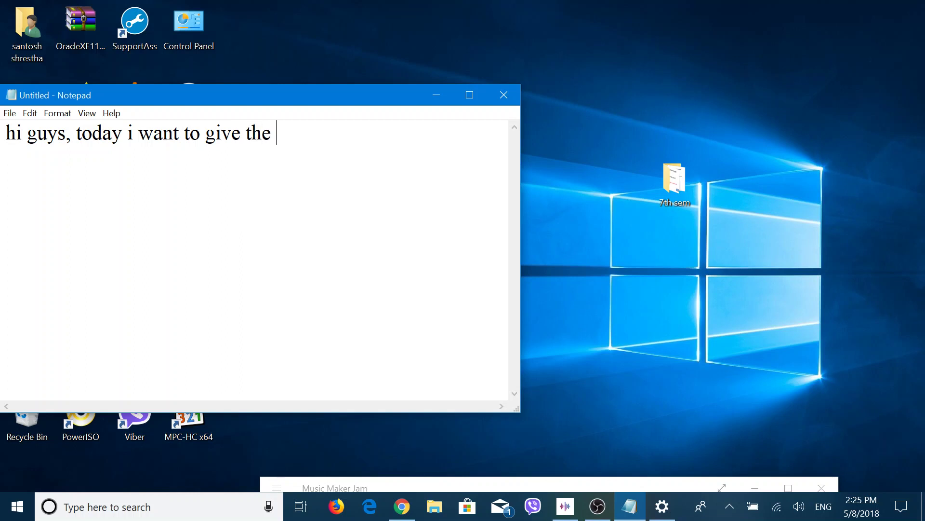
pyautogui.write('procedure to')
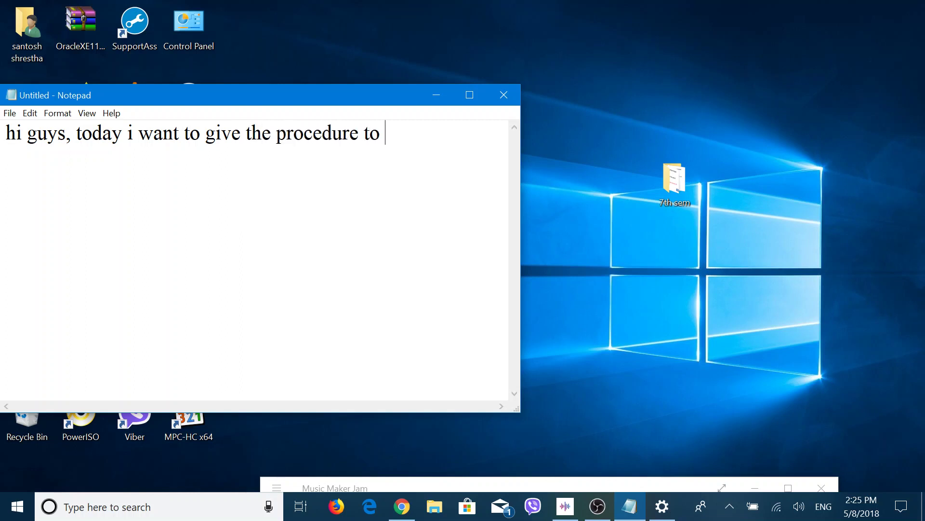
pyautogui.press('Return')
pyautogui.write('delete window')
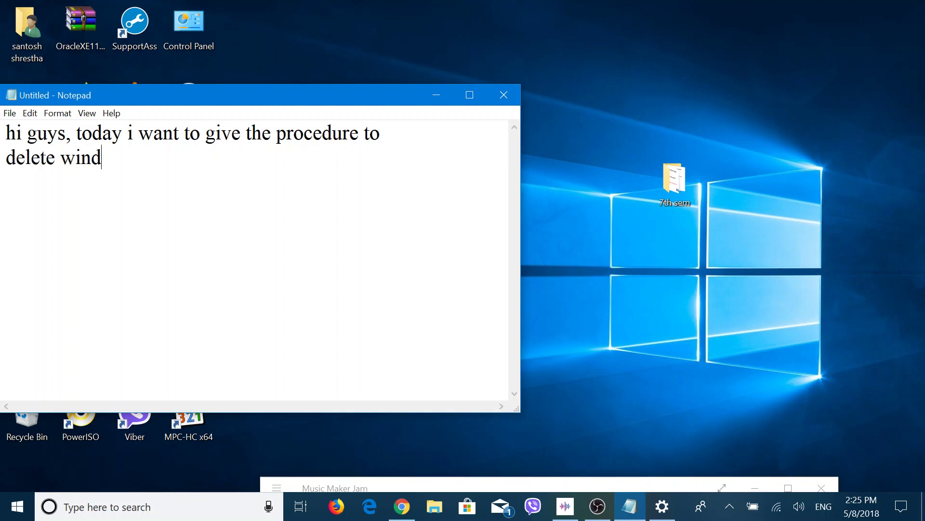
pyautogui.press('BackSpace')
pyautogui.press('BackSpace')
pyautogui.press('BackSpace')
pyautogui.press('BackSpace')
pyautogui.press('BackSpace')
pyautogui.press('BackSpace')
pyautogui.write('previous')
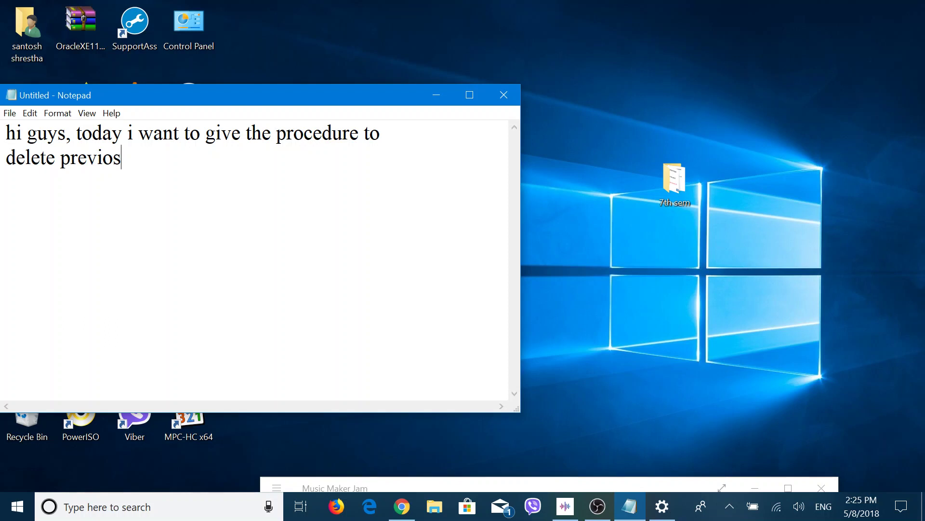
pyautogui.press('BackSpace')
pyautogui.write('us windows file ')
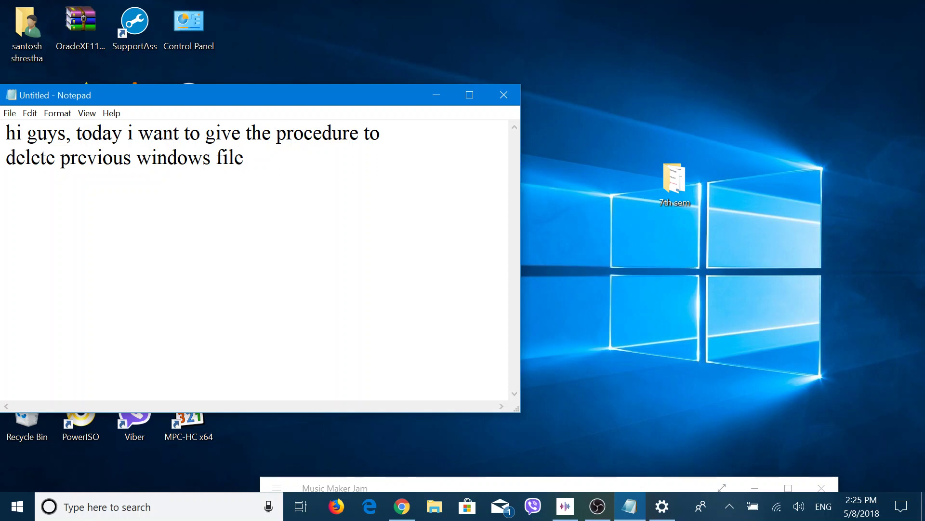
# Complete the sentence with "i.e windows.old file" and put "from your pc." on a third line.
pyautogui.write('i.e windows')
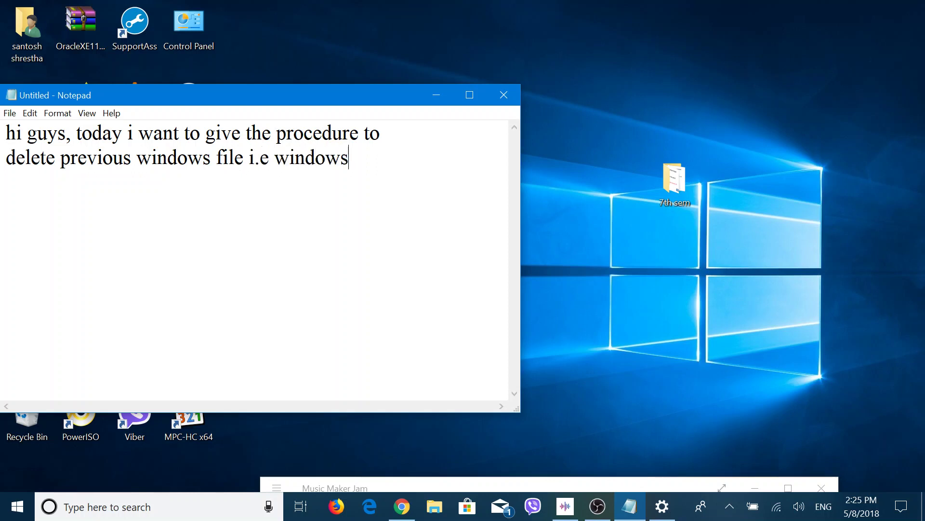
pyautogui.write('.old file')
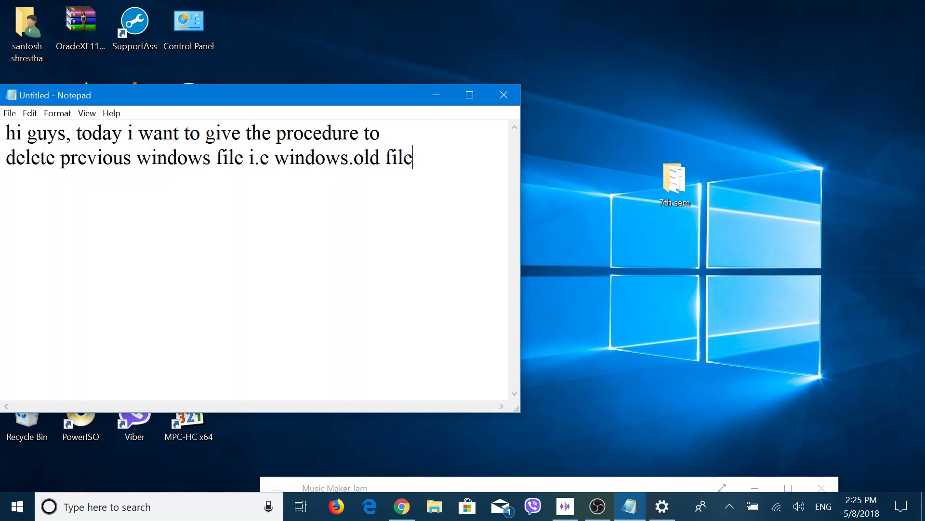
pyautogui.press('Return')
pyautogui.write('from your pc.')
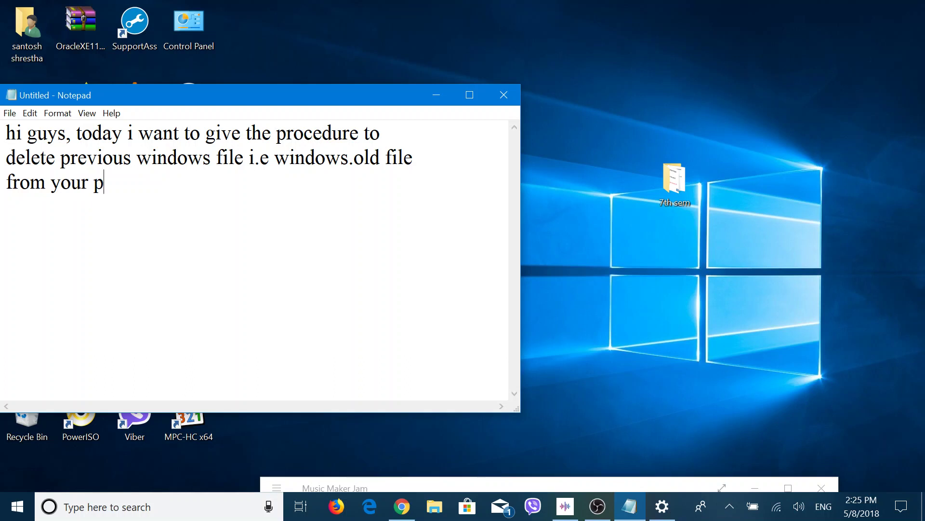
# Add a new line reading "lets start:" below the introduction.
pyautogui.press('Return')
pyautogui.write('lets s')
pyautogui.write('tart')
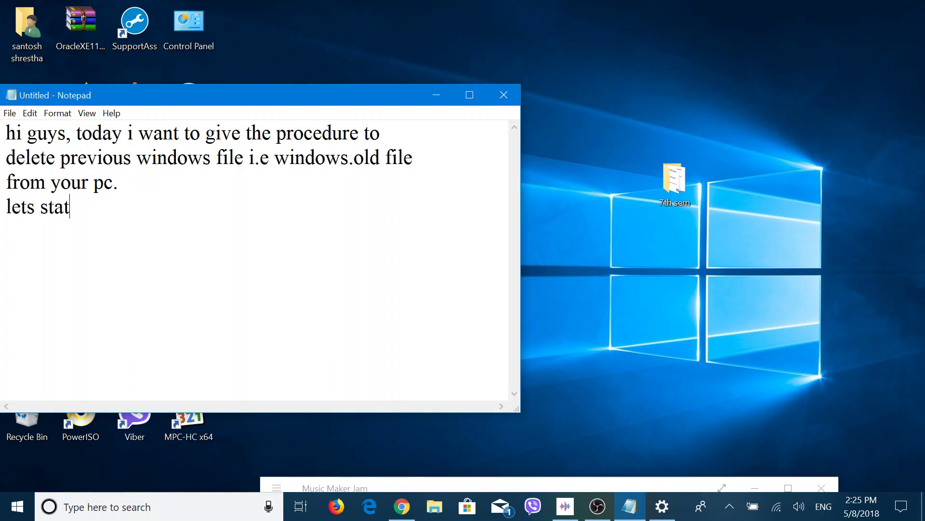
pyautogui.press('BackSpace')
pyautogui.write('rt;')
pyautogui.press('Return')
pyautogui.press('BackSpace')
pyautogui.press('BackSpace')
pyautogui.write(':')
# Write the first instruction on a new line: "first of all go to search bar and type cleanup".
pyautogui.press('Return')
pyautogui.write('first')
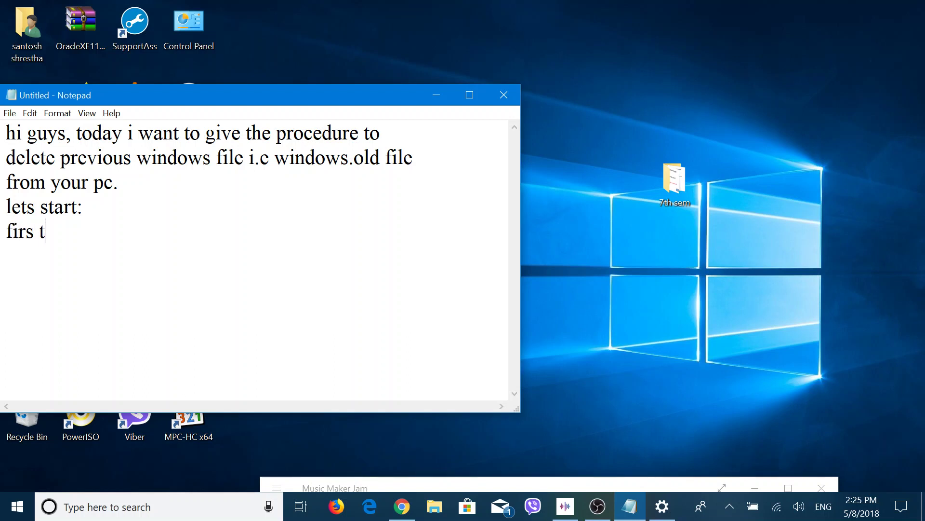
pyautogui.write(' of all')
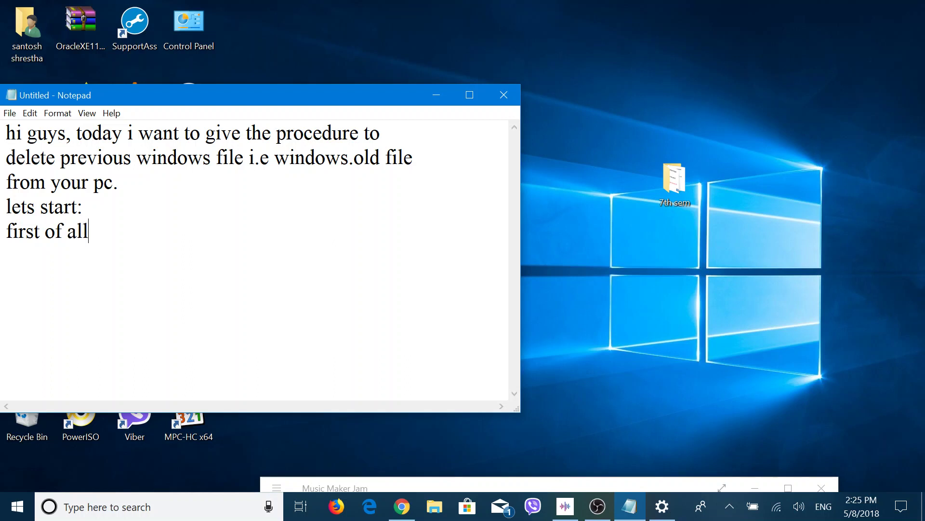
pyautogui.write(' go to search bar and tyop')
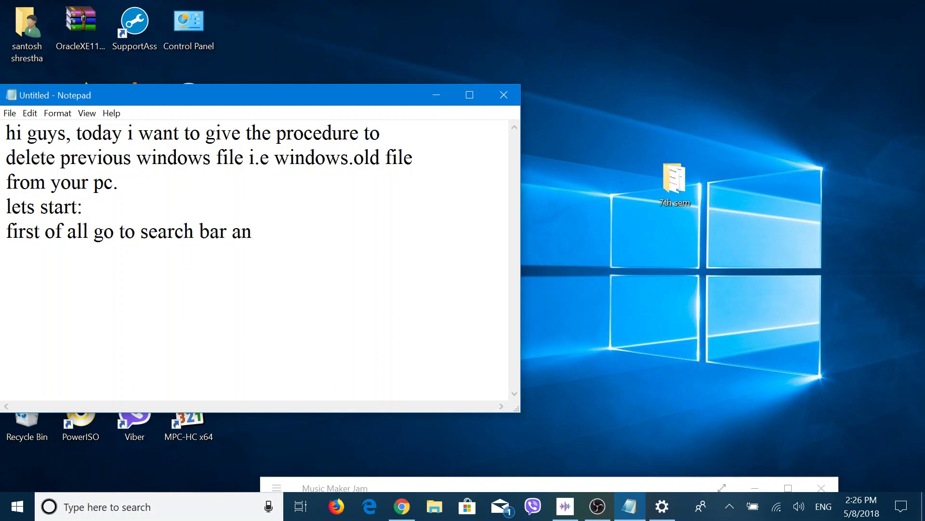
pyautogui.press('BackSpace')
pyautogui.press('BackSpace')
pyautogui.write('pe cleanups')
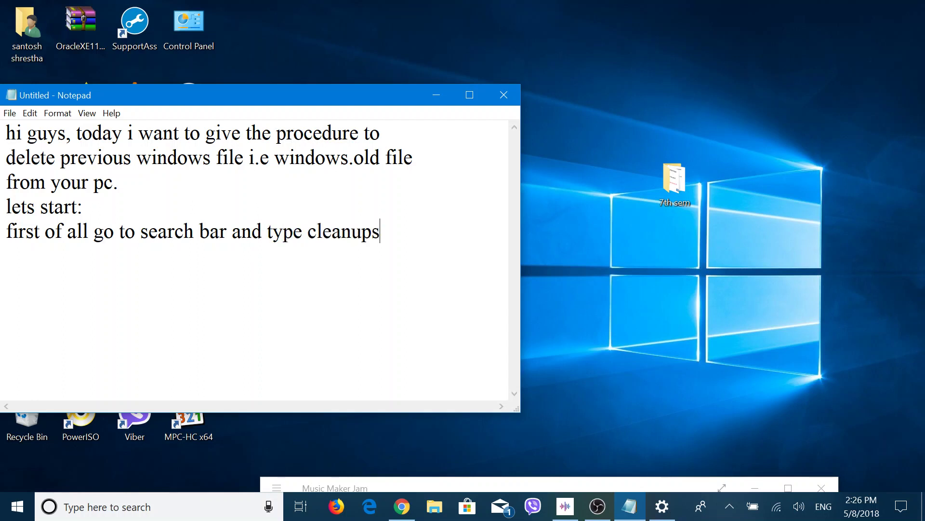
pyautogui.press('BackSpace')
# Search Windows for "clean" and launch Disk Cleanup for drive C:.
pyautogui.press('super+s')
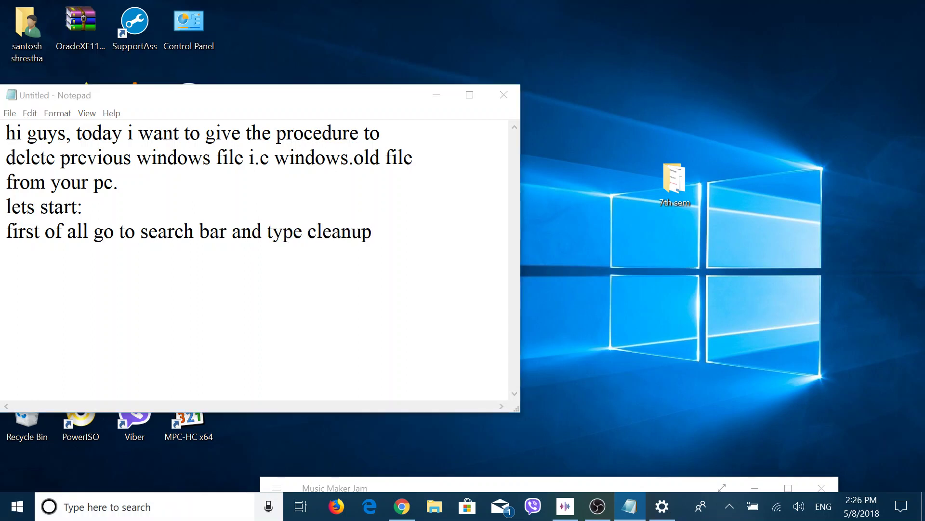
pyautogui.write('clean')
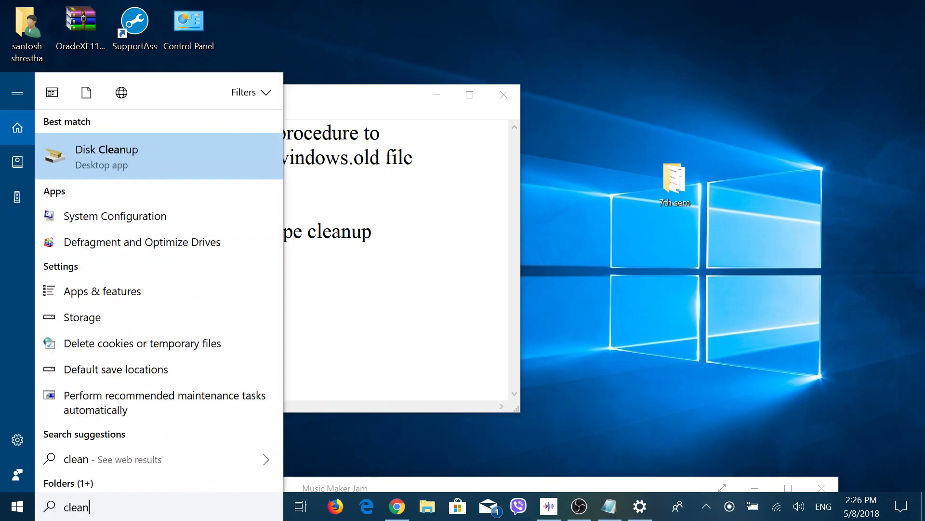
pyautogui.press('Return')
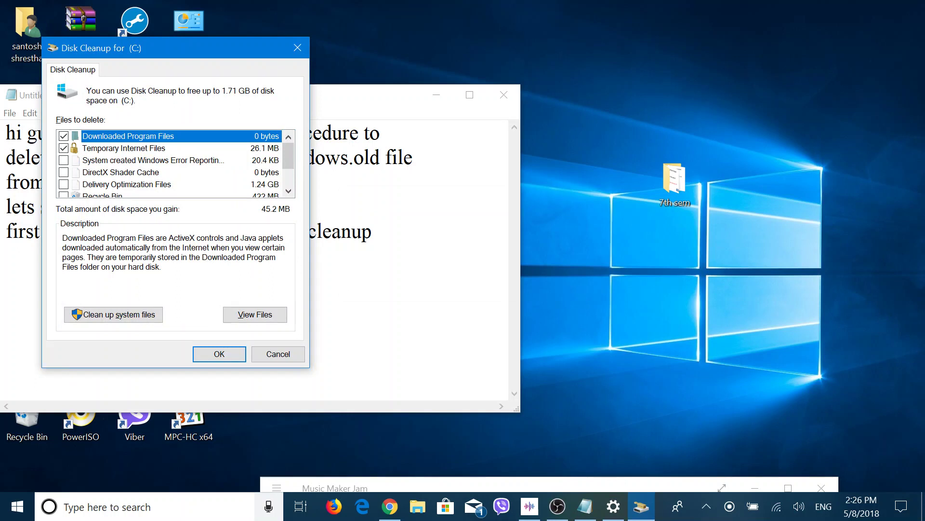
# Switch back to Notepad and add the line "and go to the clean system files".
pyautogui.hotkey('alt', 'Tab')
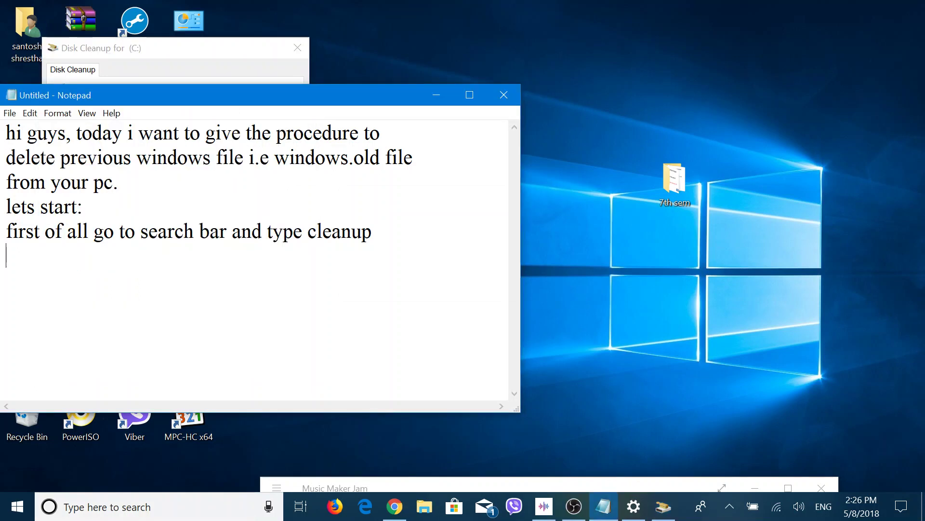
pyautogui.write('and go ')
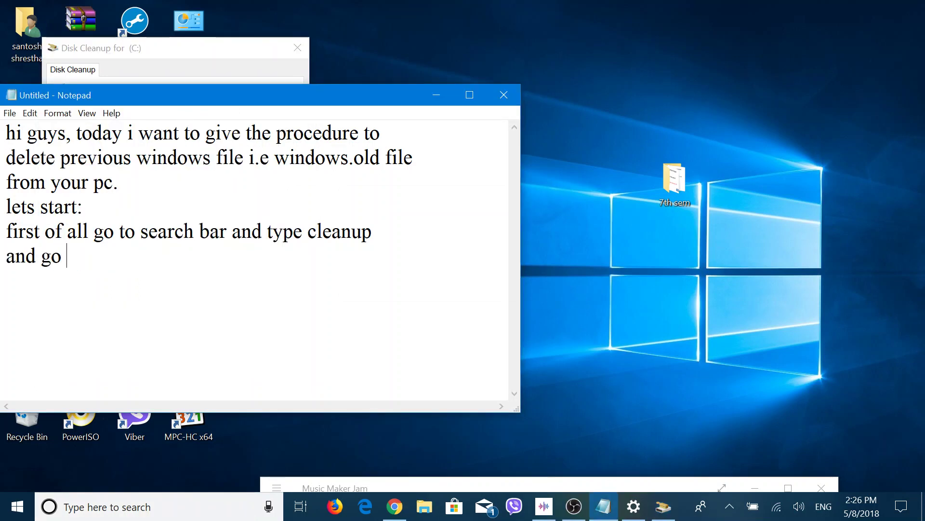
pyautogui.write('to the cleans')
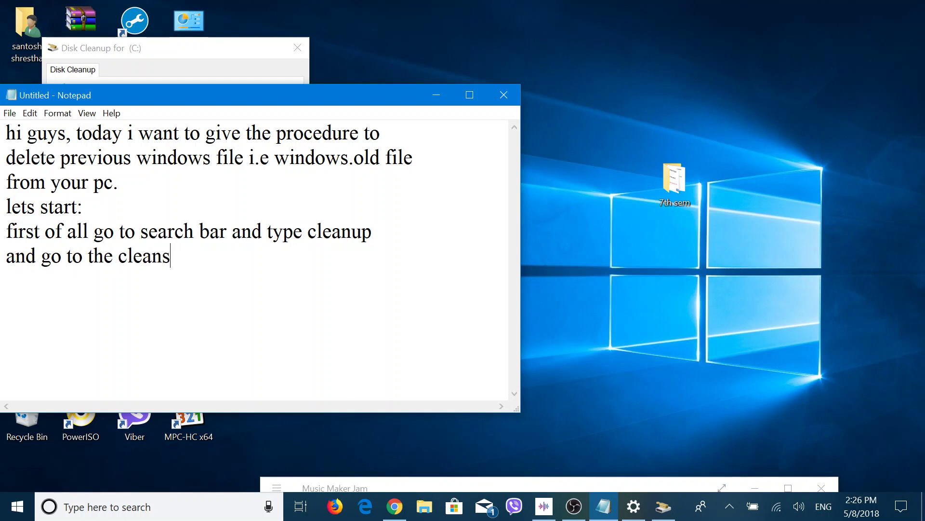
pyautogui.press('BackSpace')
pyautogui.write('system')
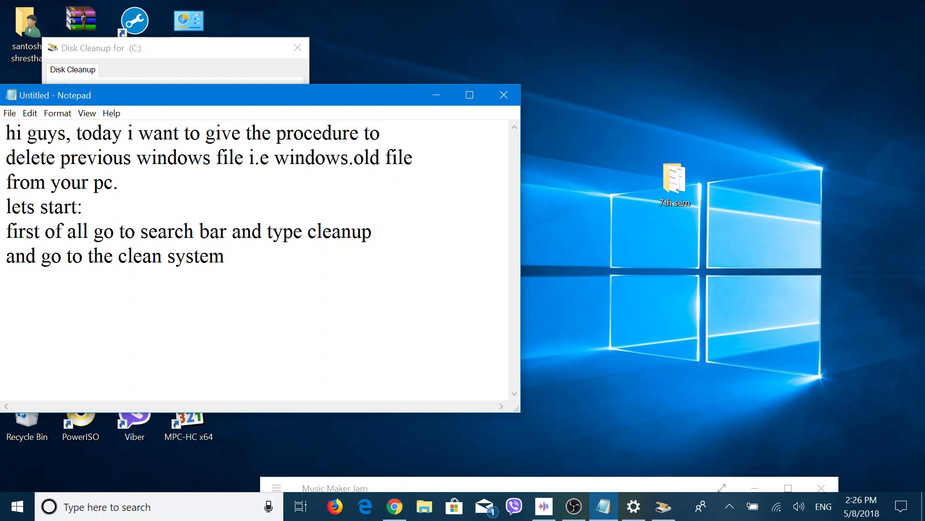
pyautogui.write(' files')
# Switch to Disk Cleanup and start the scan for cleaning up system files on drive C:.
pyautogui.click(663, 506)
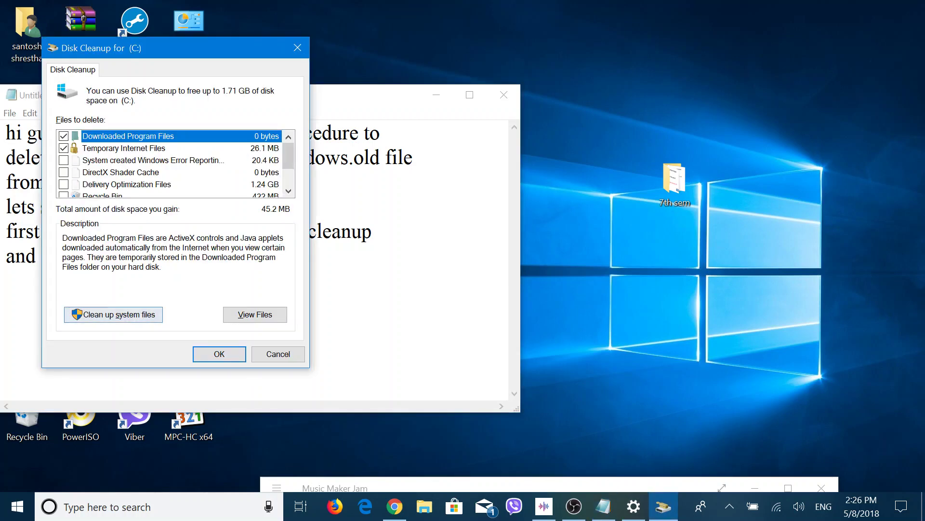
pyautogui.click(113, 314)
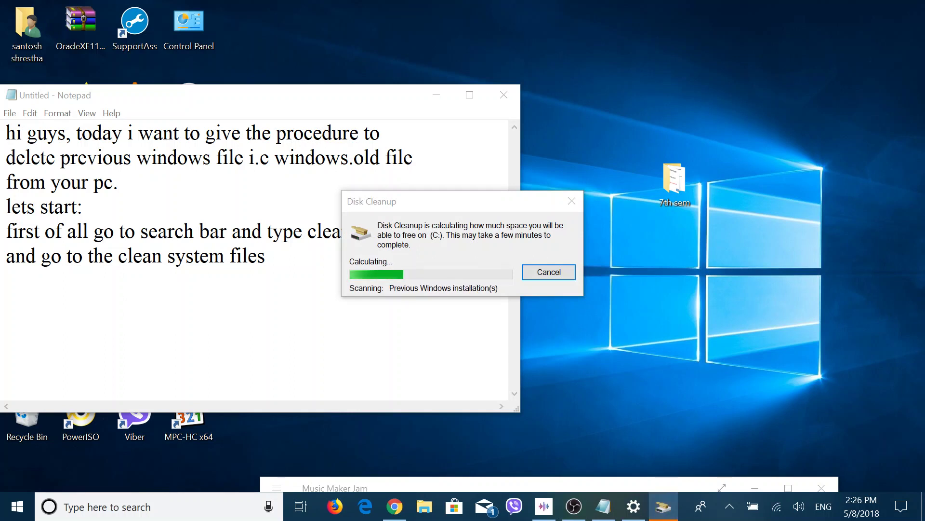
# Return to Notepad and add the line "now select which of system file you want to delete.".
pyautogui.hotkey('alt', 'Tab')
pyautogui.press('Return')
pyautogui.write('now s')
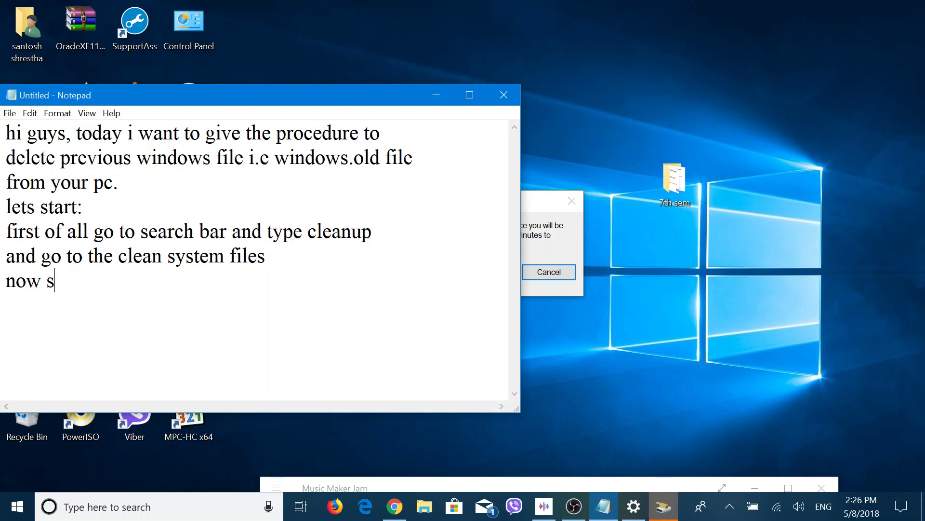
pyautogui.write('elect wih')
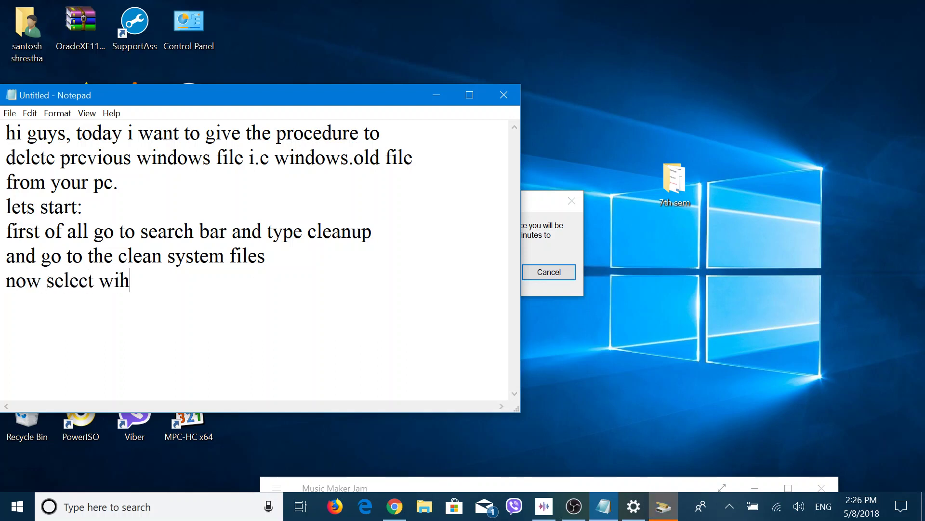
pyautogui.press('BackSpace')
pyautogui.press('BackSpace')
pyautogui.write('hich o')
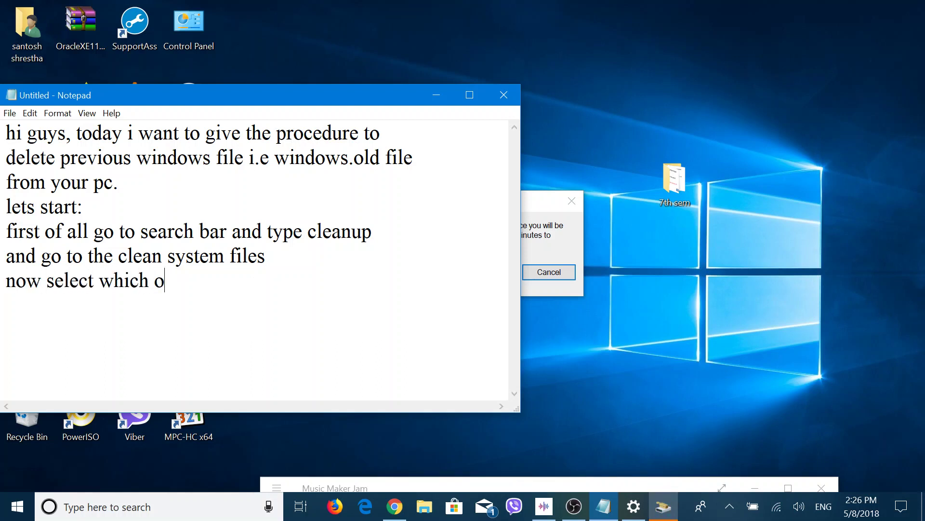
pyautogui.write('f system o')
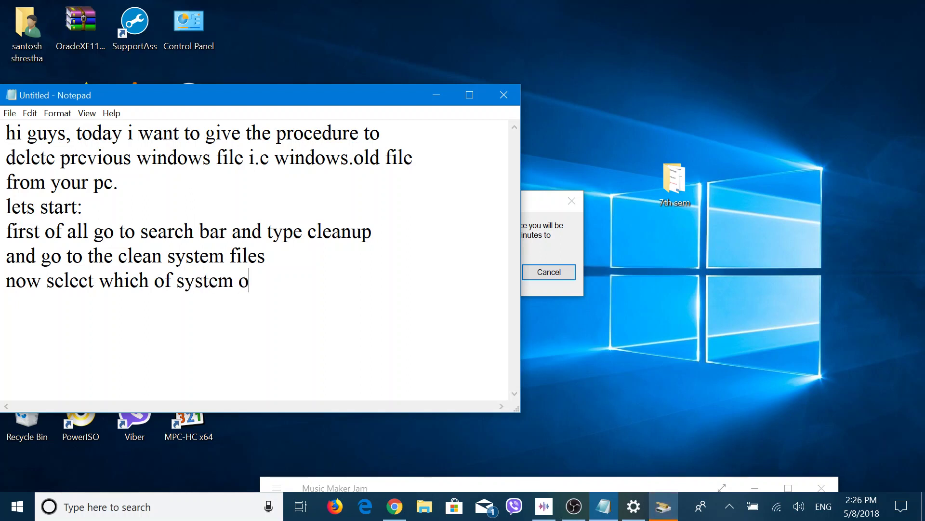
pyautogui.press('BackSpace')
pyautogui.write('file you ')
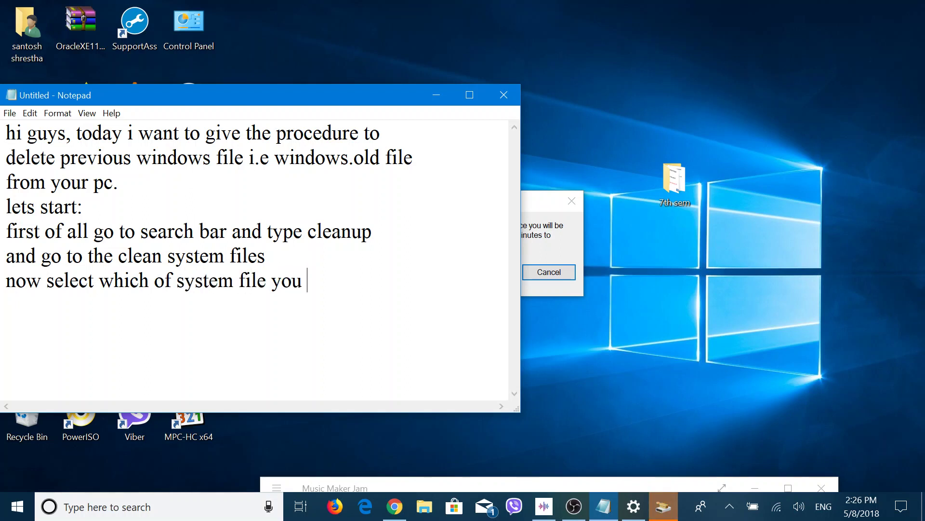
pyautogui.write('want to delet')
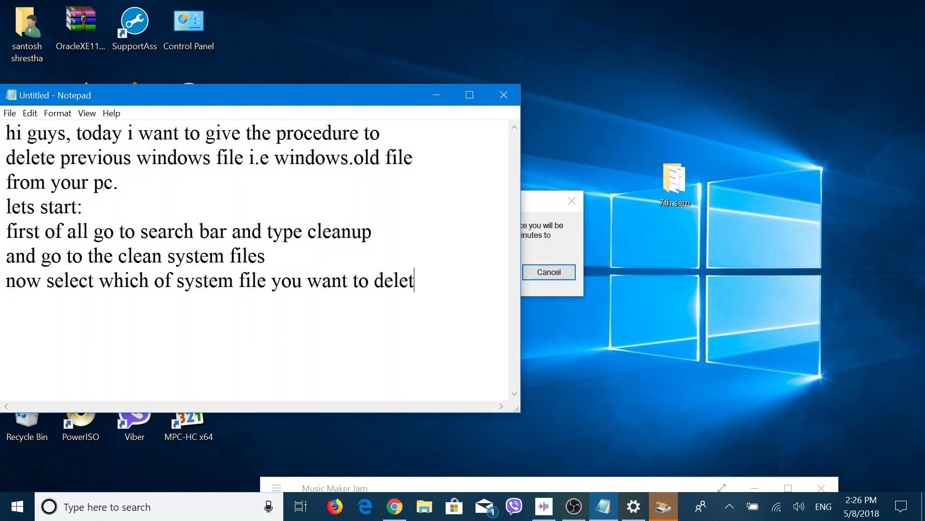
pyautogui.write('e.')
pyautogui.press('Return')
# In Disk Cleanup, mark Windows upgrade log files, Previous Windows installation(s) and Temporary files for deletion.
pyautogui.hotkey('alt', 'Tab')
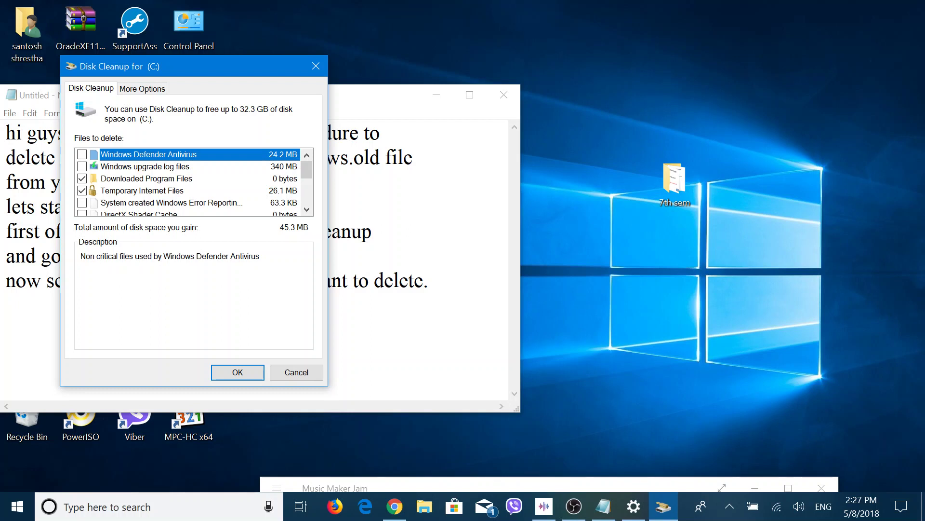
pyautogui.click(82, 166)
pyautogui.scroll(-3, 193, 181)
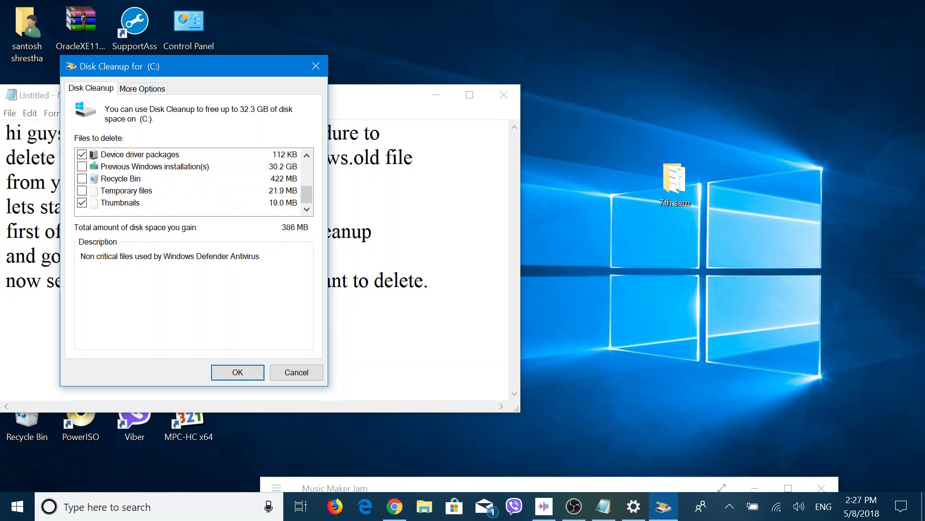
pyautogui.click(82, 167)
pyautogui.scroll(5, 192, 181)
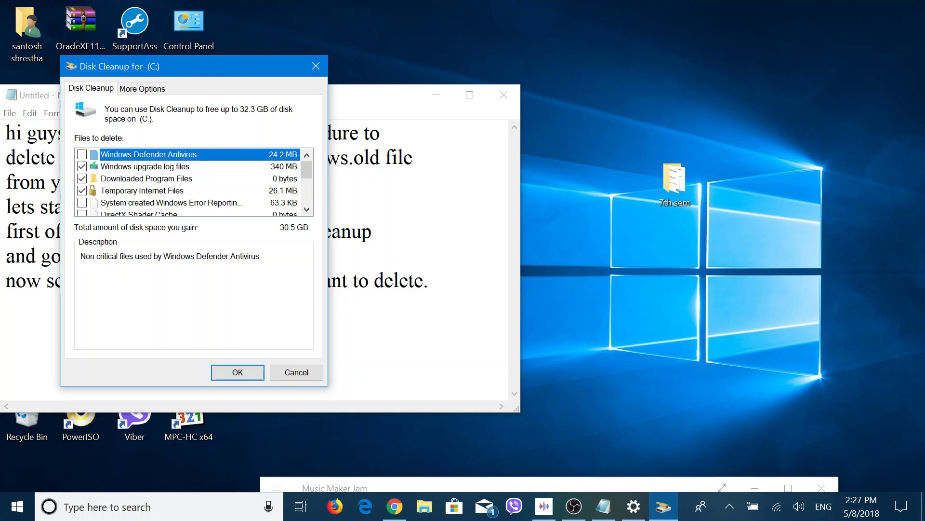
pyautogui.scroll(-5, 193, 181)
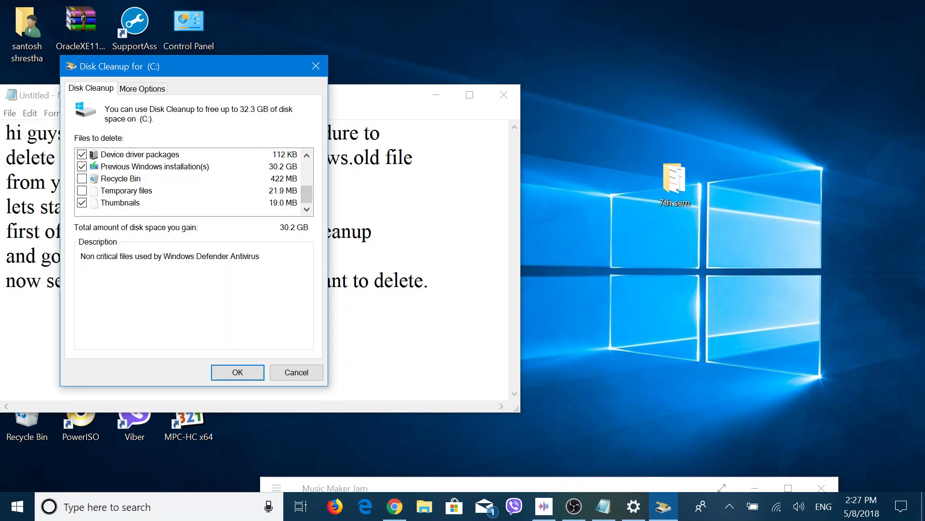
pyautogui.click(82, 191)
# Run the cleanup, confirming the permanent file deletion and the removal of previous Windows installations.
pyautogui.click(238, 372)
pyautogui.click(488, 263)
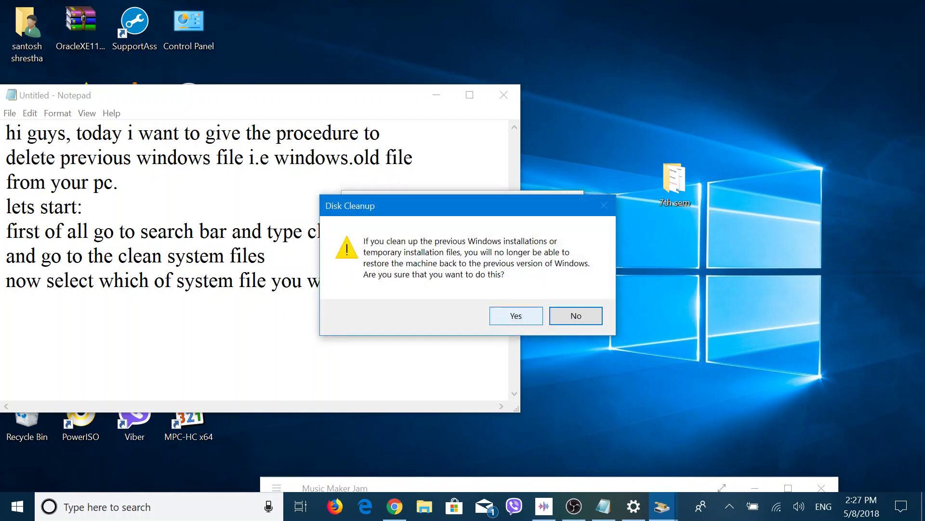
pyautogui.click(515, 315)
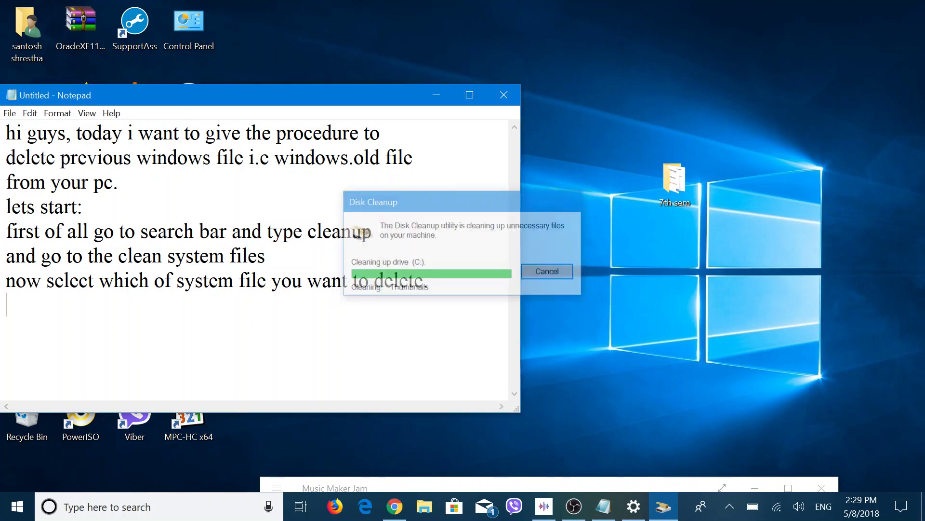
# Lower the screen brightness slightly.
pyautogui.press('XF86MonBrightnessDown')
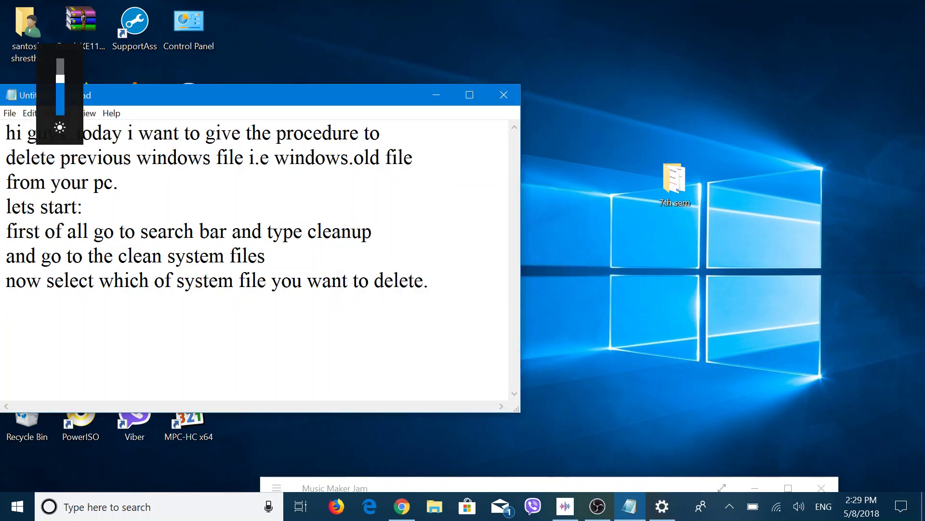
# Add the line "now you have done .." below the existing instructions in Notepad.
pyautogui.press('XF86MonBrightnessUp')
pyautogui.write('no')
pyautogui.press('BackSpace')
pyautogui.write('w ')
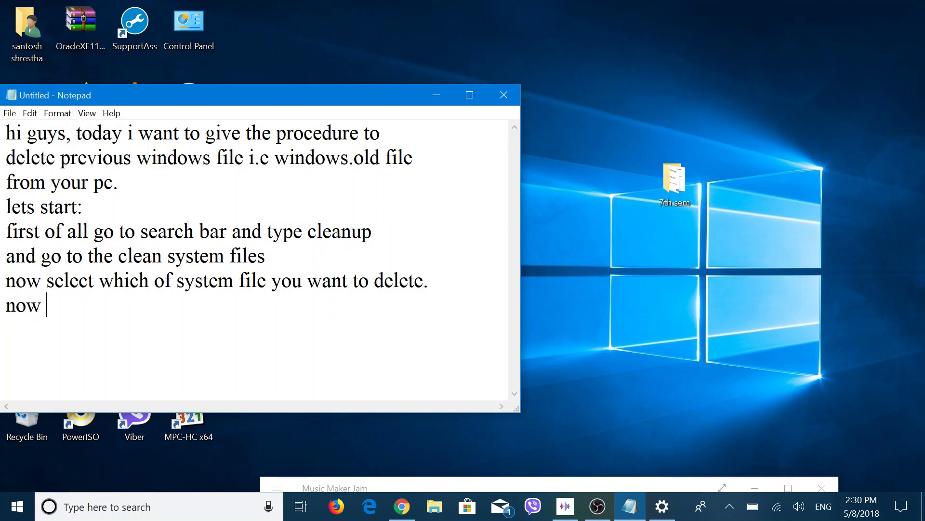
pyautogui.write('you have done')
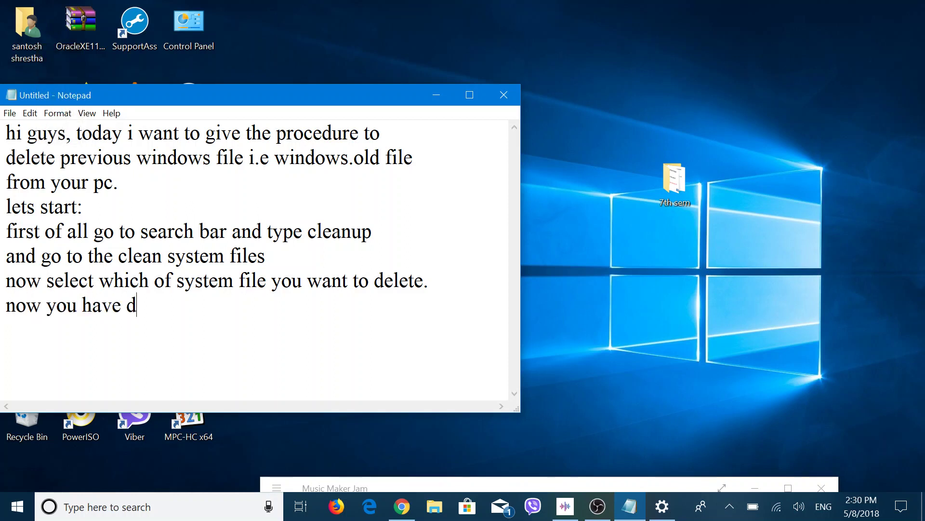
pyautogui.write(' ..')
# Switch to File Explorer and open Local Disk (C:) to check whether the windows.old folder is gone.
pyautogui.click(434, 506)
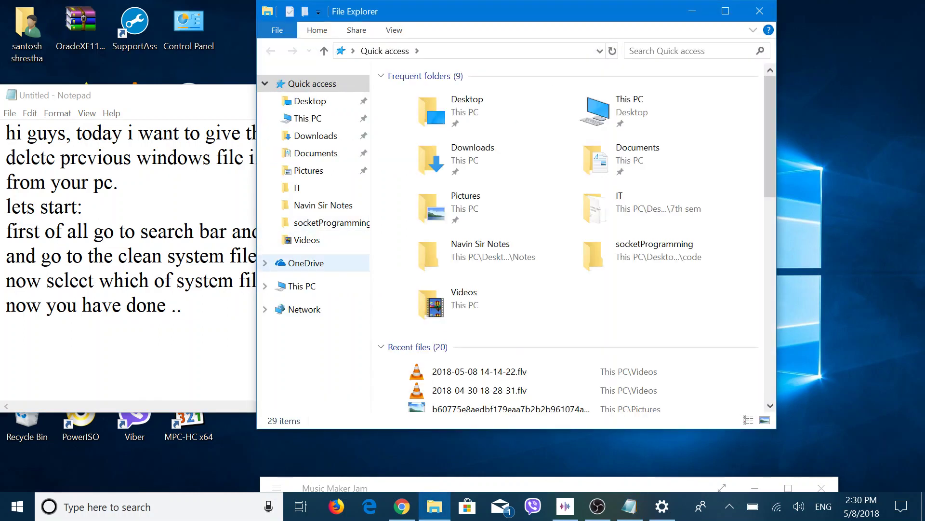
pyautogui.click(302, 286)
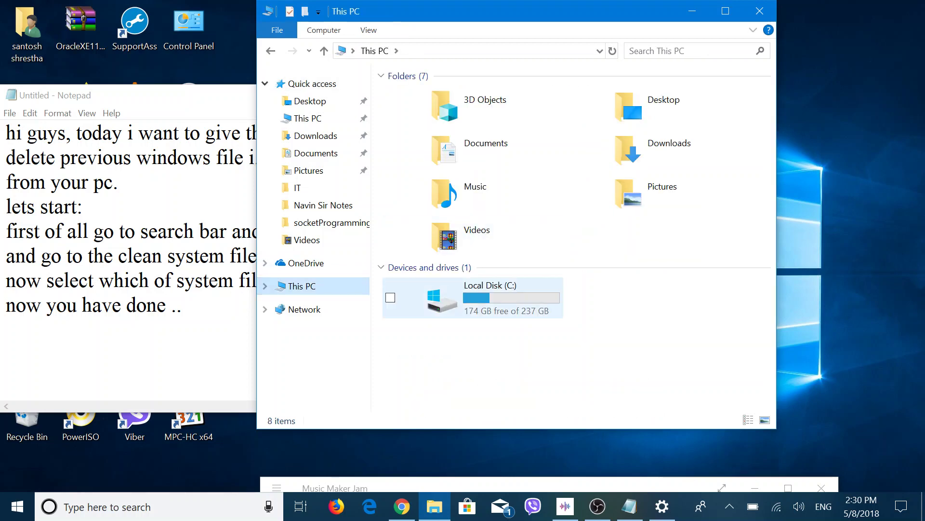
pyautogui.doubleClick(462, 295)
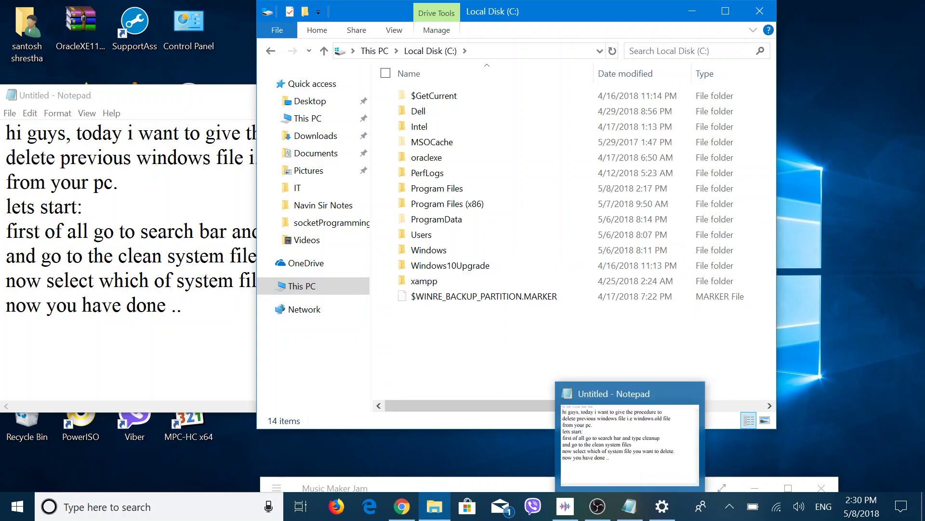
# Return to Notepad and add the line "thanks for watching .. keep supporting keep subscribing" at the end of the text.
pyautogui.click(629, 506)
pyautogui.press('Return')
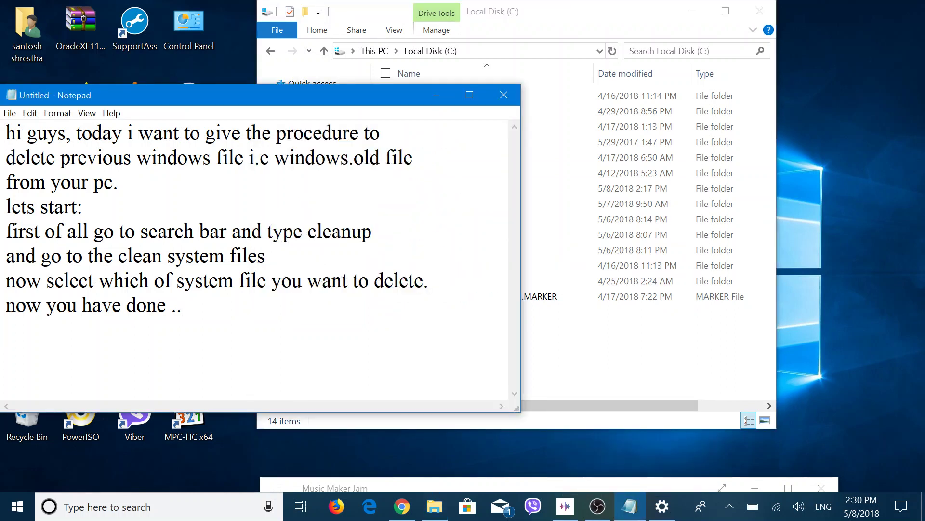
pyautogui.write('thanks for wa')
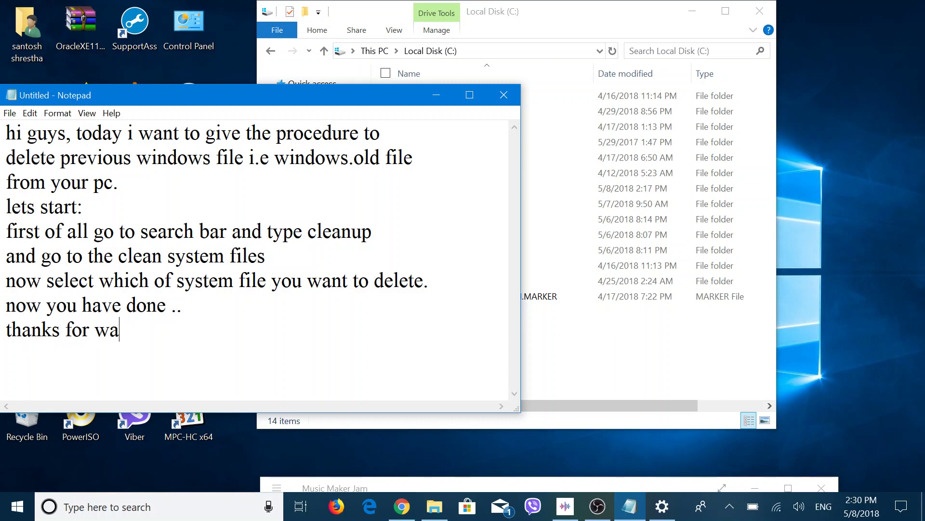
pyautogui.write('tching .. ke')
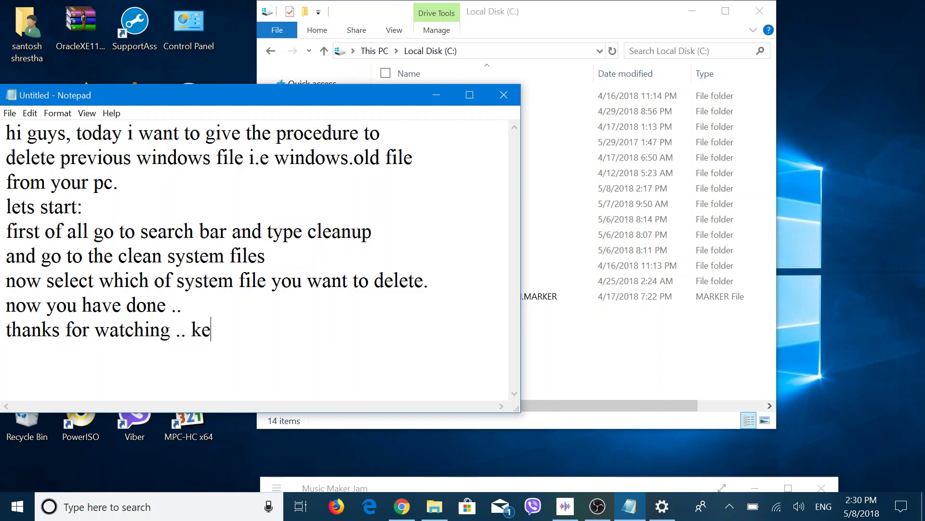
pyautogui.write('ep support')
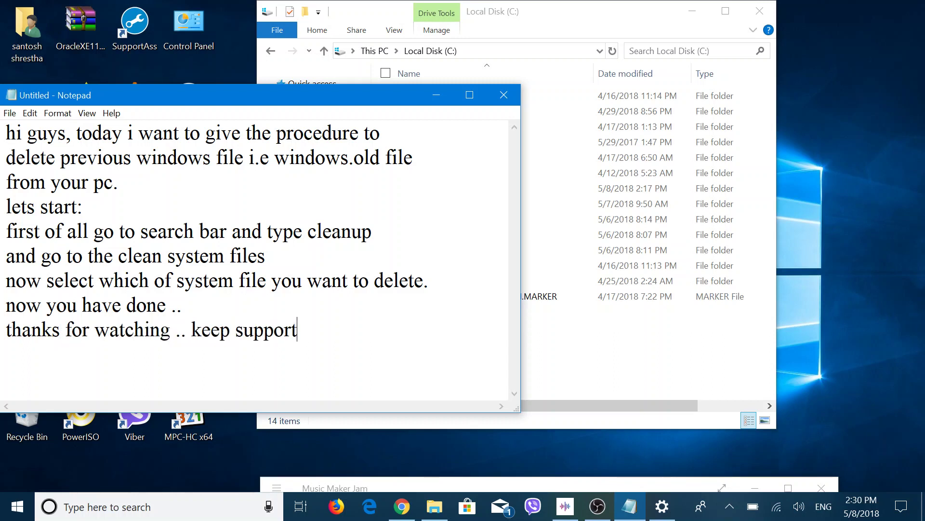
pyautogui.write('ing keee')
pyautogui.press('BackSpace')
pyautogui.write('p us')
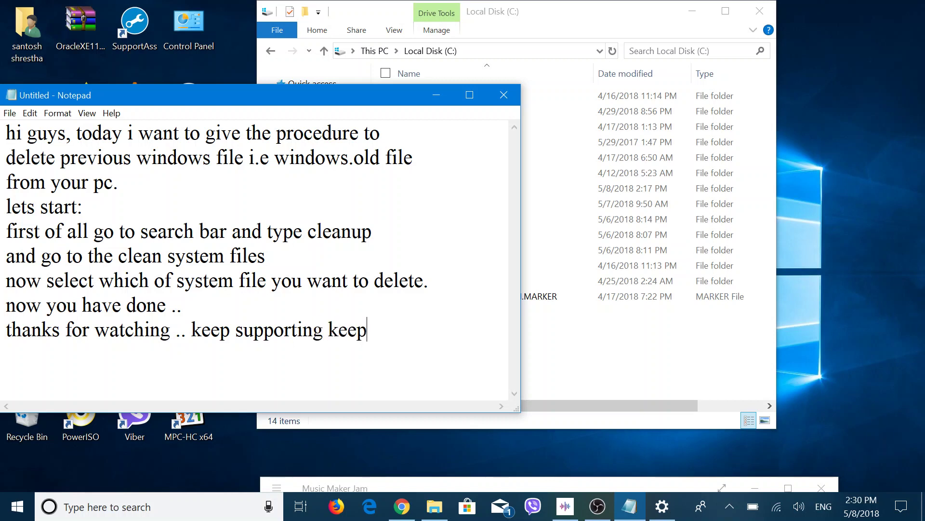
pyautogui.press('BackSpace')
pyautogui.press('BackSpace')
pyautogui.write('subscribe')
pyautogui.press('BackSpace')
pyautogui.write('ing')
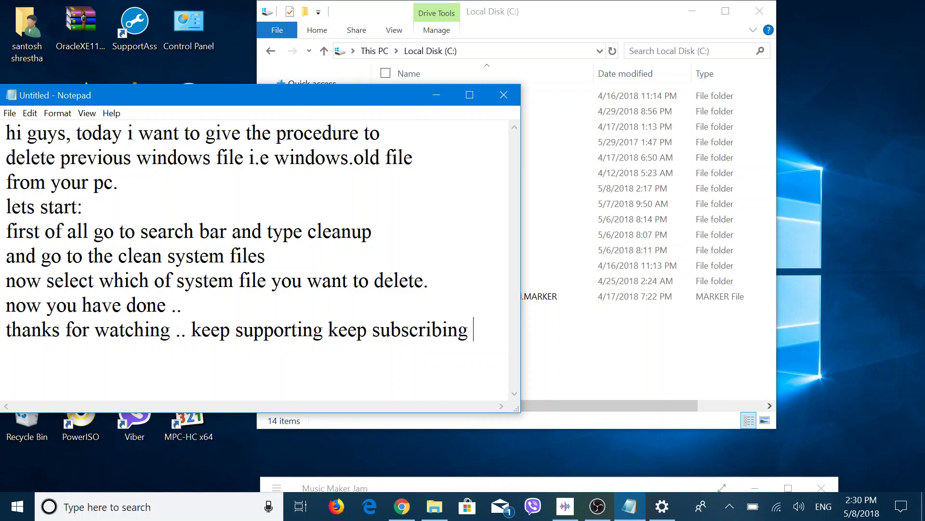
# Finish the closing message on a new line with "us for more videos. Thank you".
pyautogui.press('Return')
pyautogui.write('us for mo')
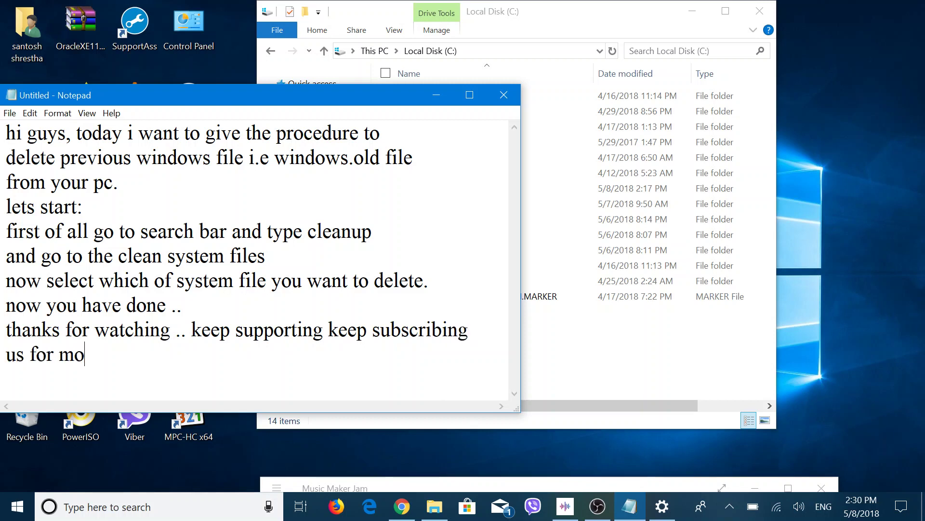
pyautogui.write('re videos. ')
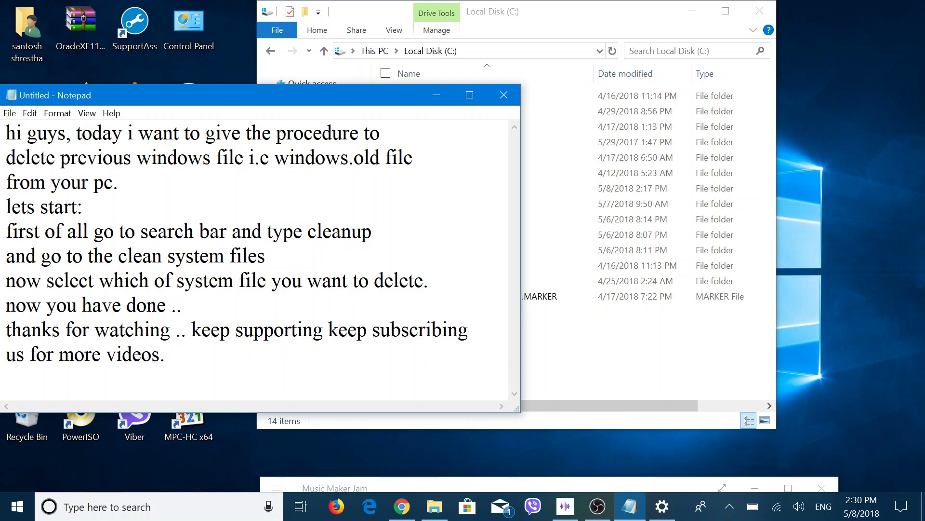
pyautogui.write('Thank you')
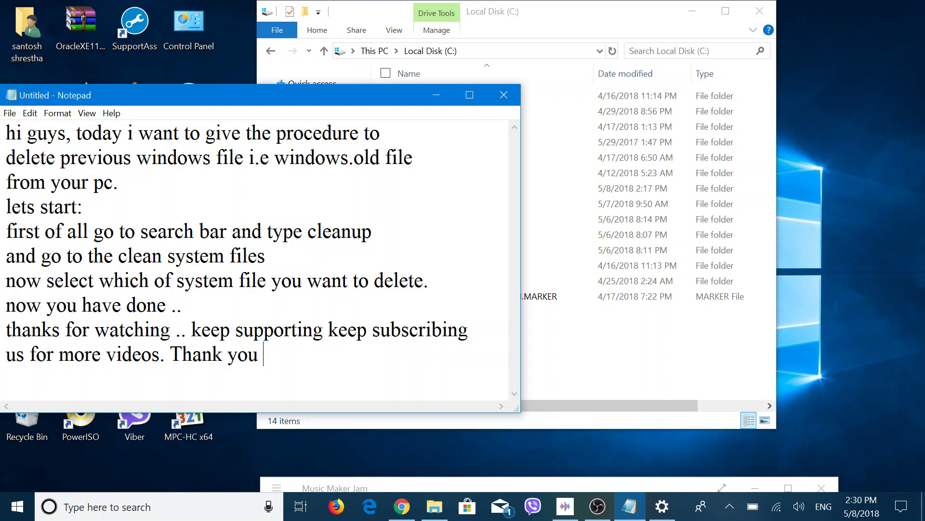
# Switch to the OBS window.
pyautogui.click(597, 506)
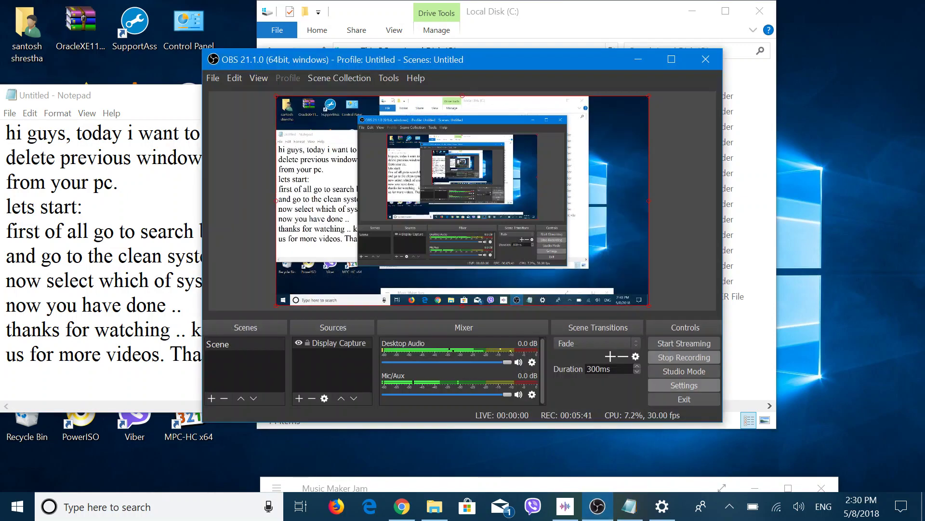